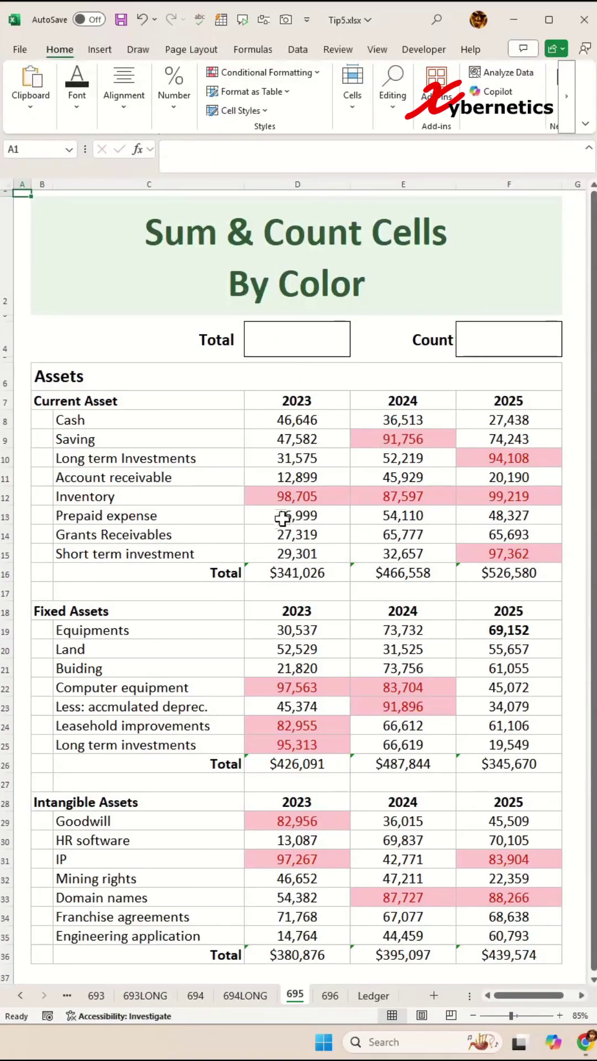
Start a Find search by format, sampling the fill from the red 91,756 cell.
click(286, 460)
key(ctrl+f)
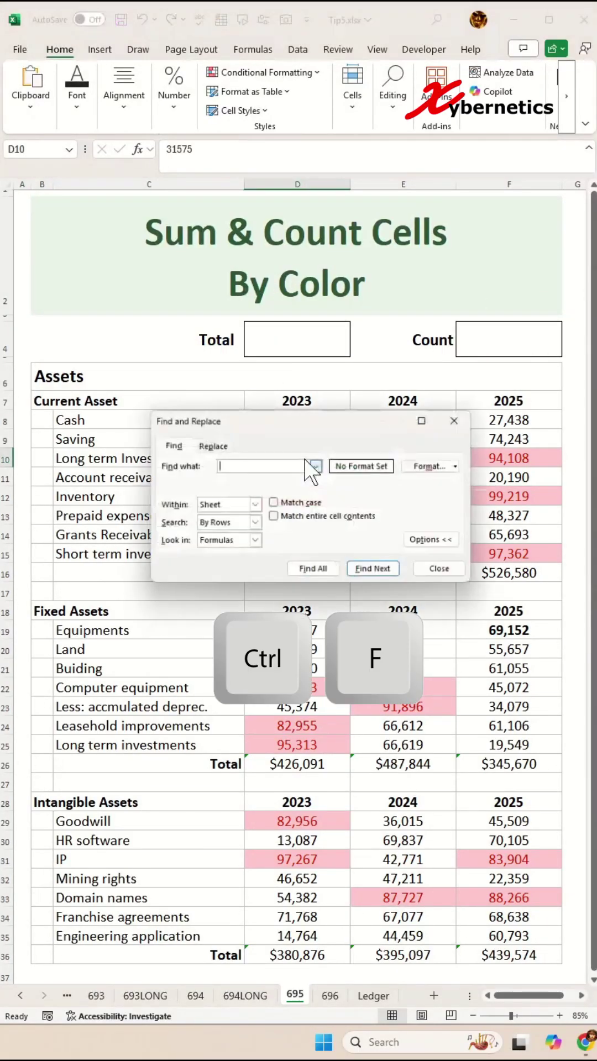
click(461, 469)
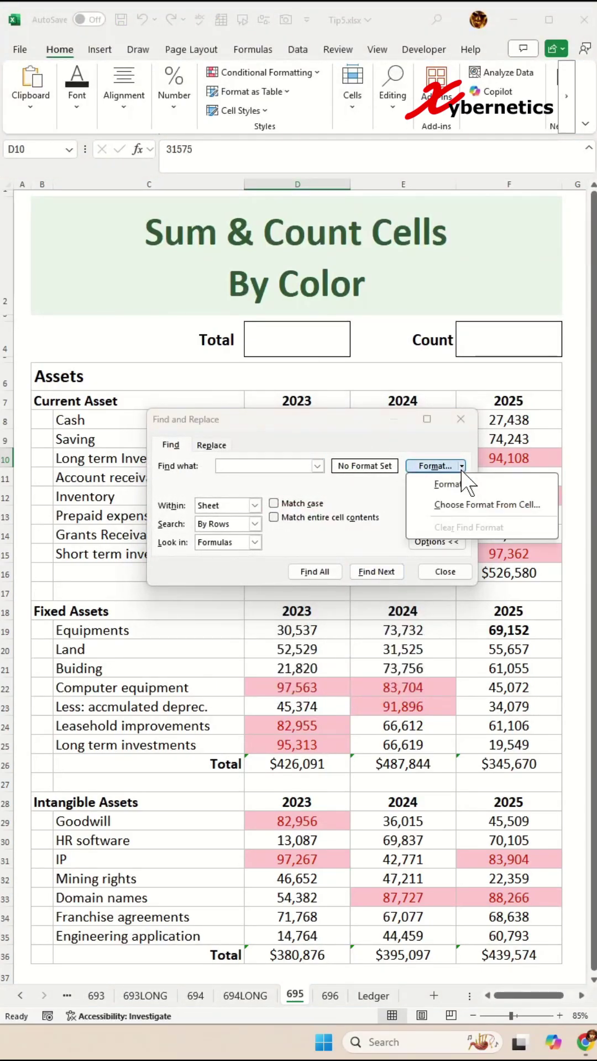
click(467, 511)
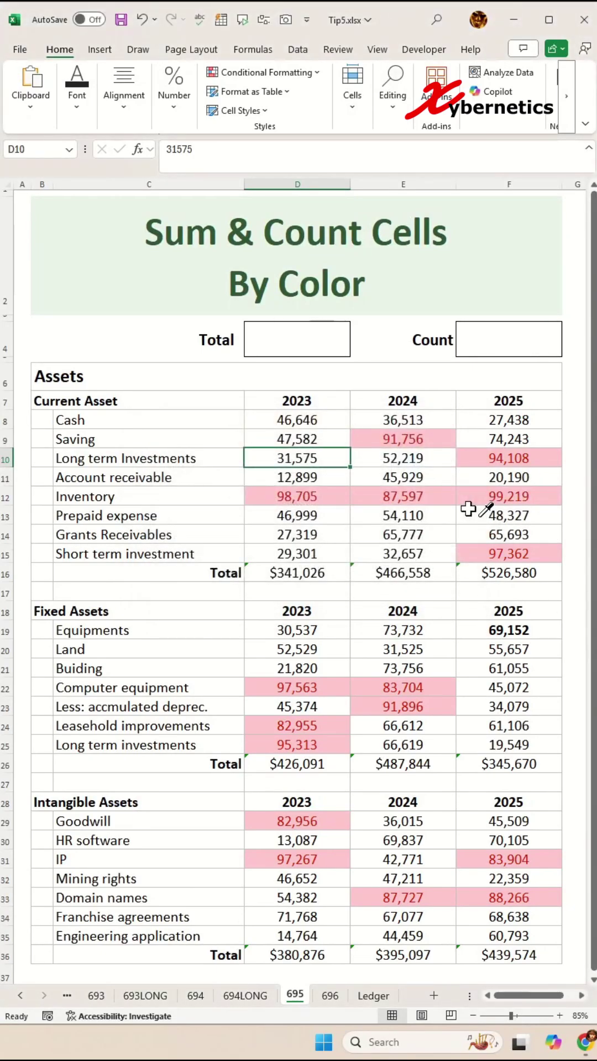
click(423, 437)
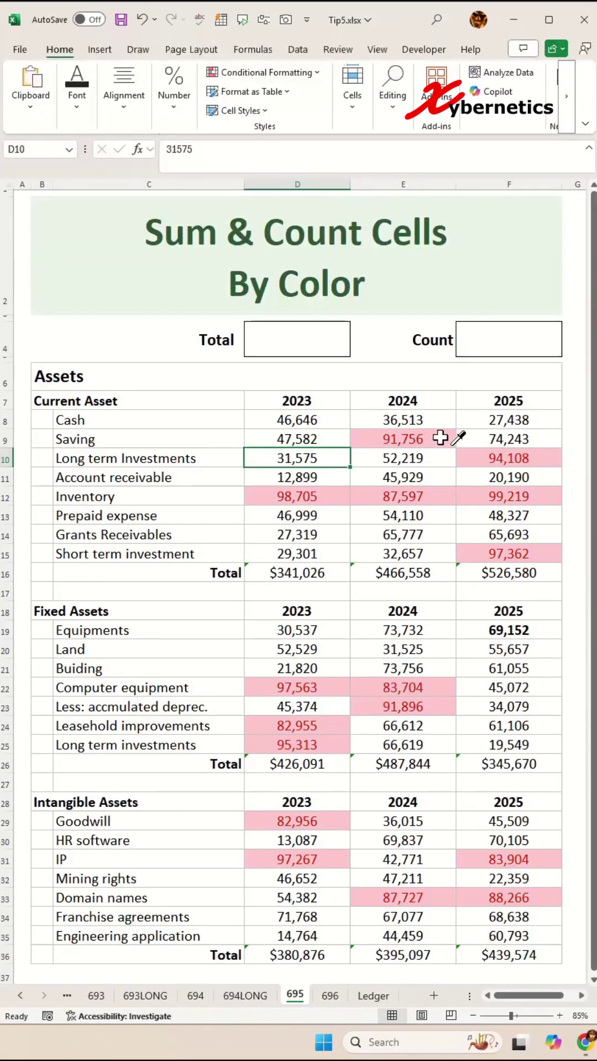
List all 16 cells matching the 91,756 cell's red fill and select them.
click(440, 438)
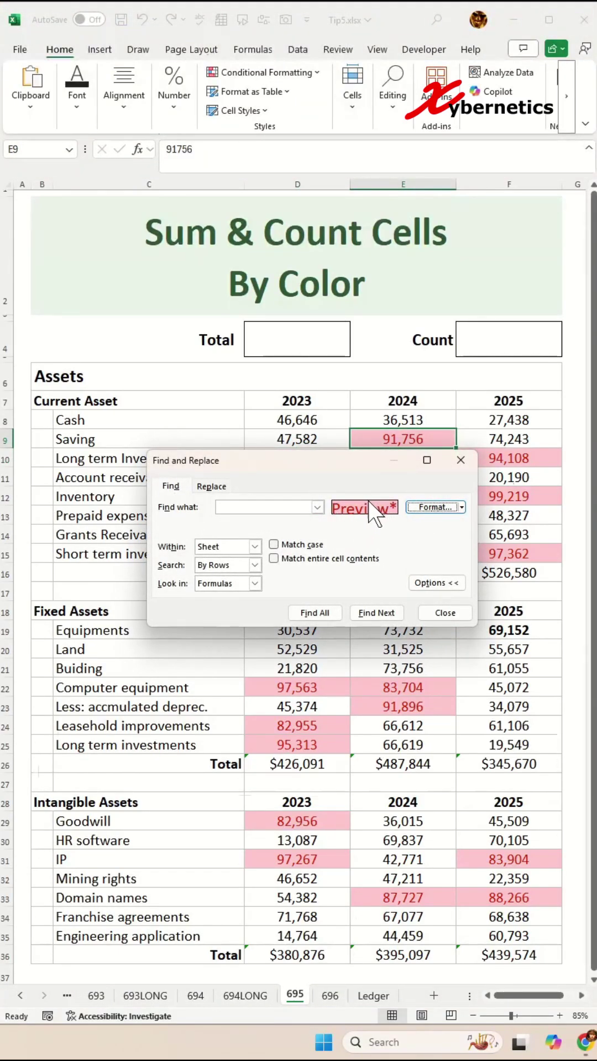
click(308, 611)
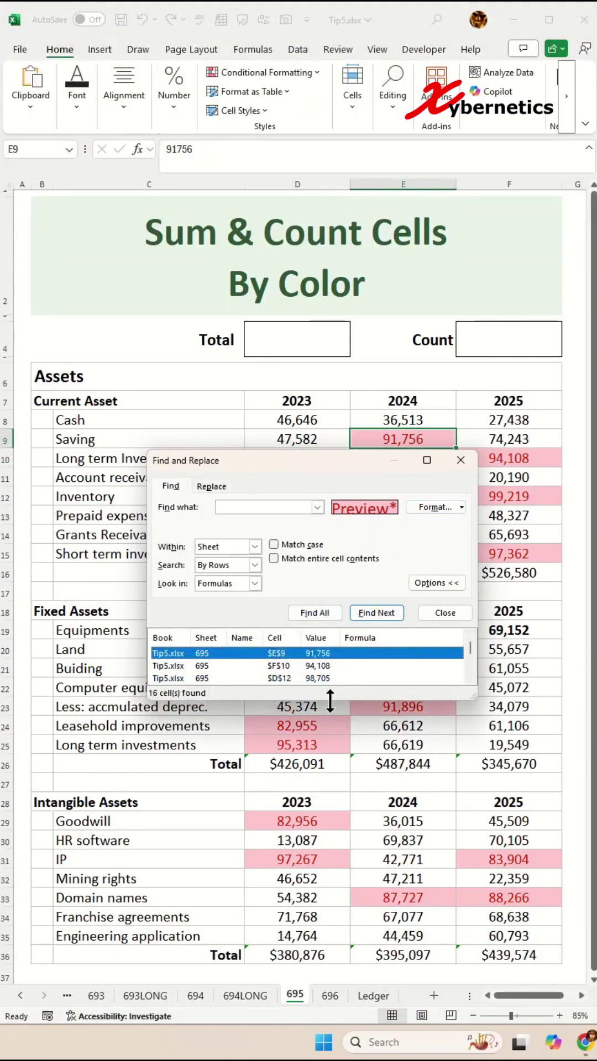
drag(331, 701, 332, 905)
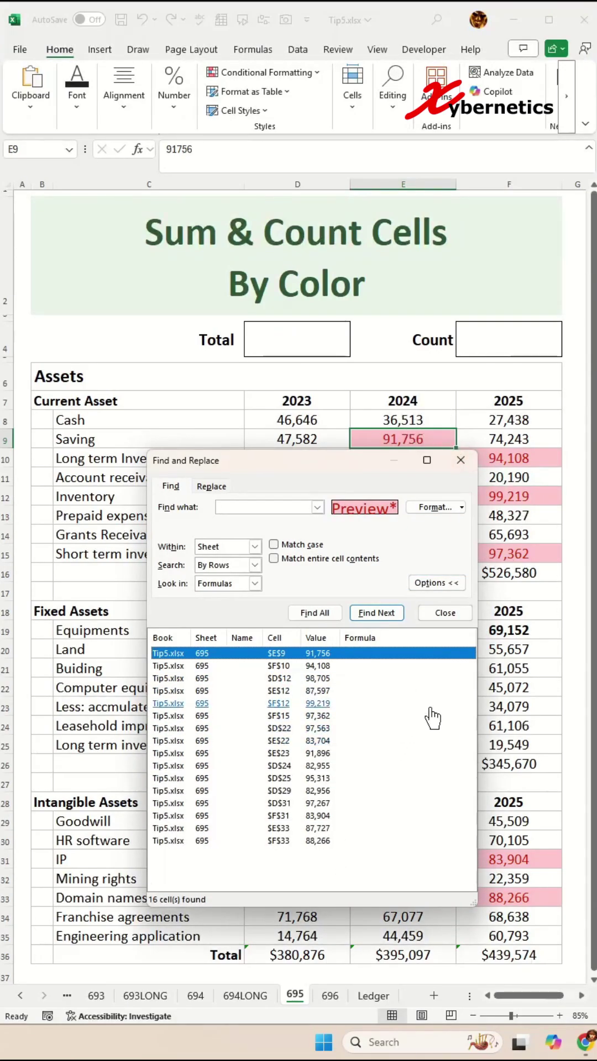
click(426, 691)
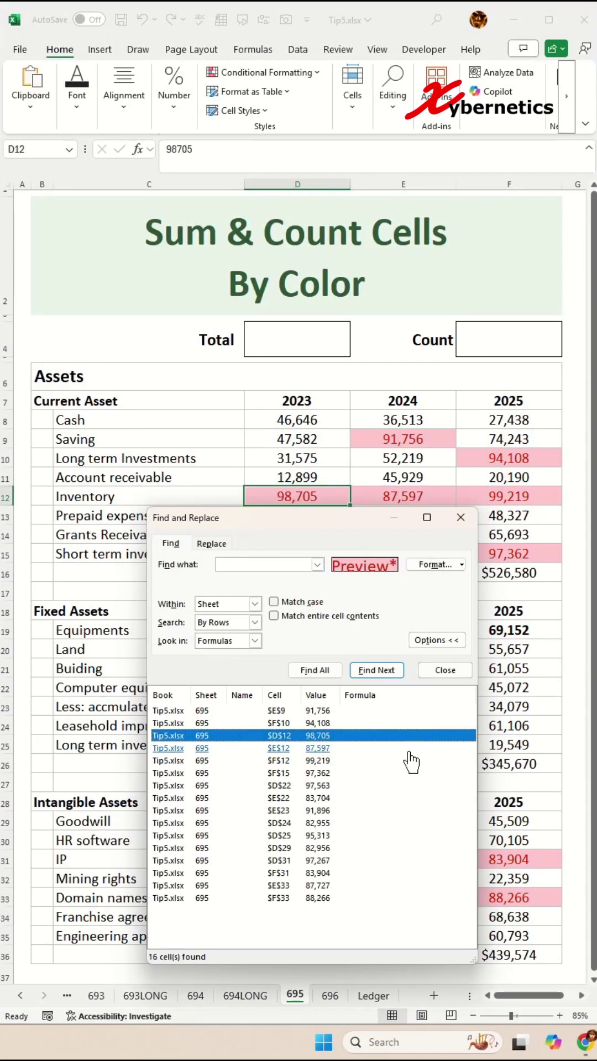
key(ctrl+a)
mouse_move(348, 518)
mouse_down()
mouse_move(96, 517)
mouse_move(314, 673)
mouse_move(241, 228)
mouse_move(307, 347)
mouse_up()
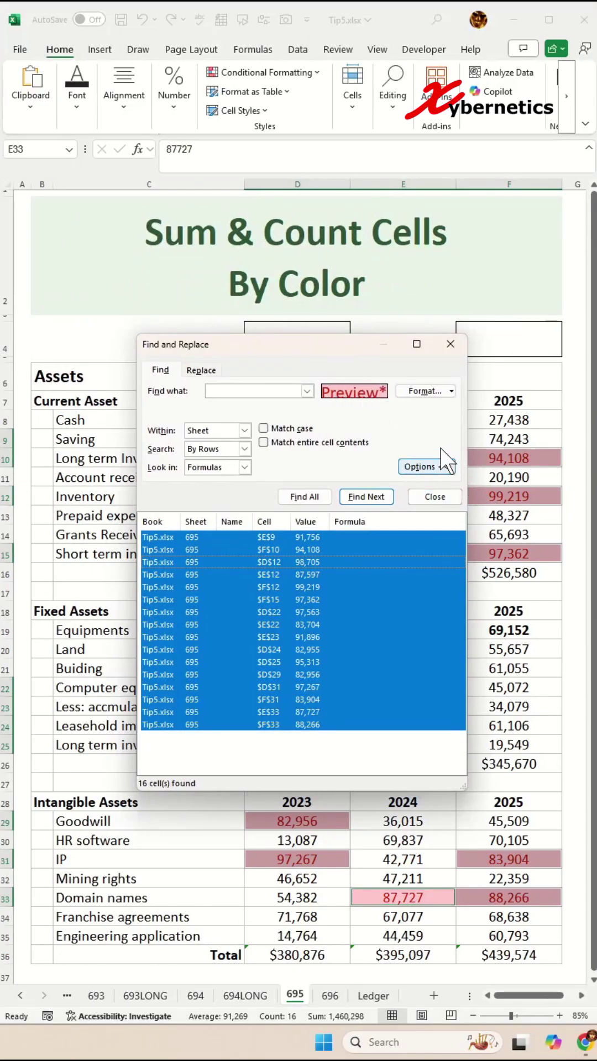
Define the name HighValues for the selected red cells and close Find and Replace.
click(252, 49)
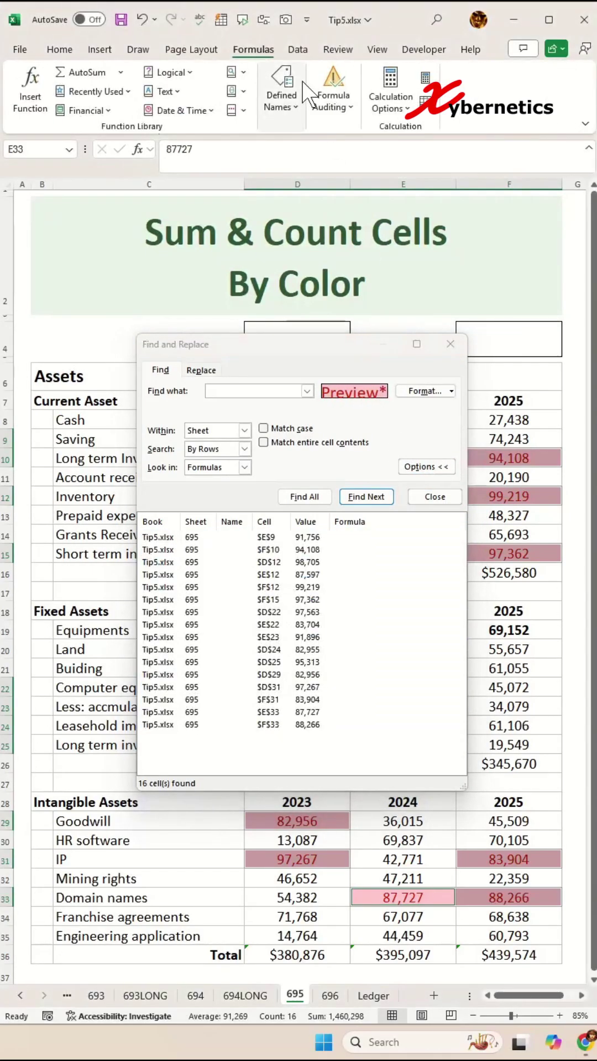
click(290, 104)
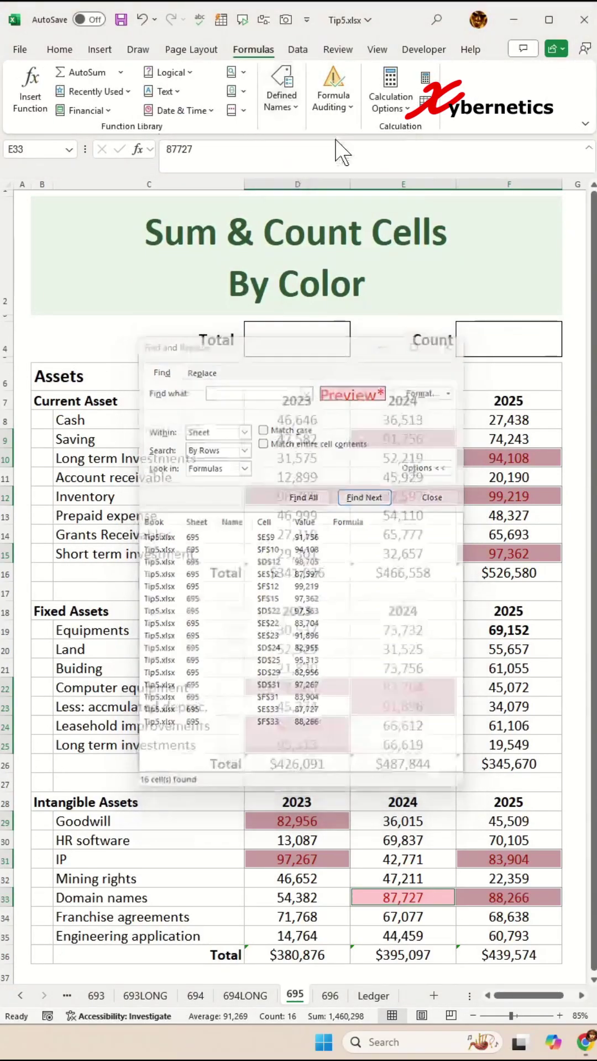
drag(324, 618, 254, 282)
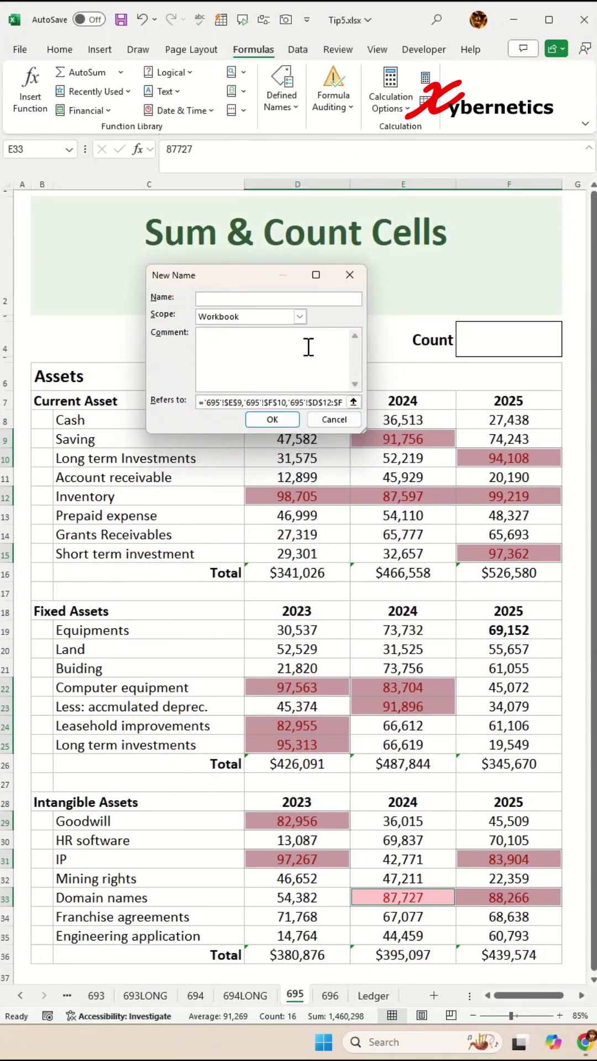
text(HighValues)
click(272, 419)
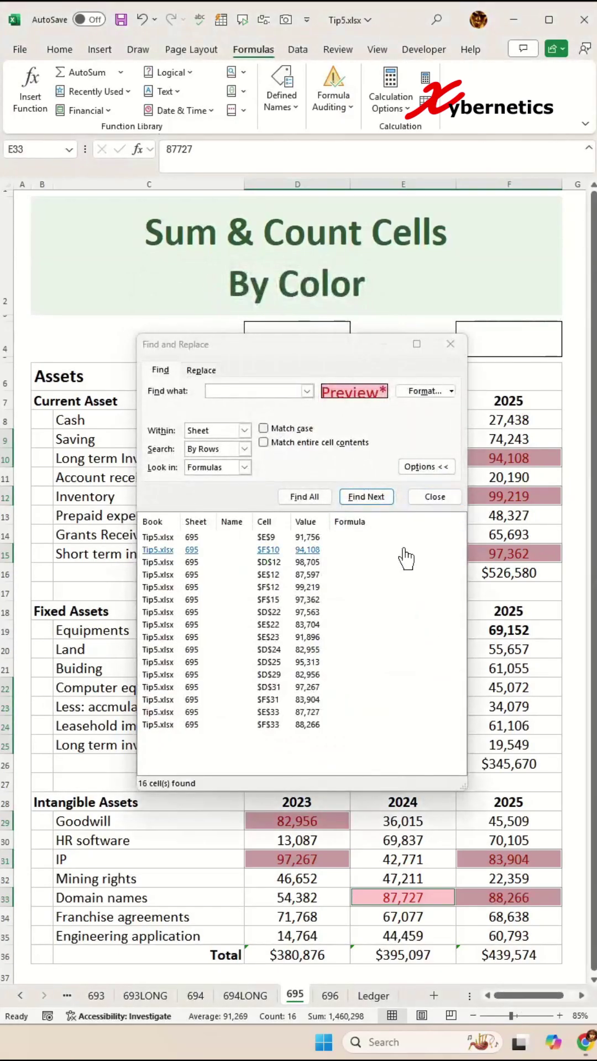
click(434, 498)
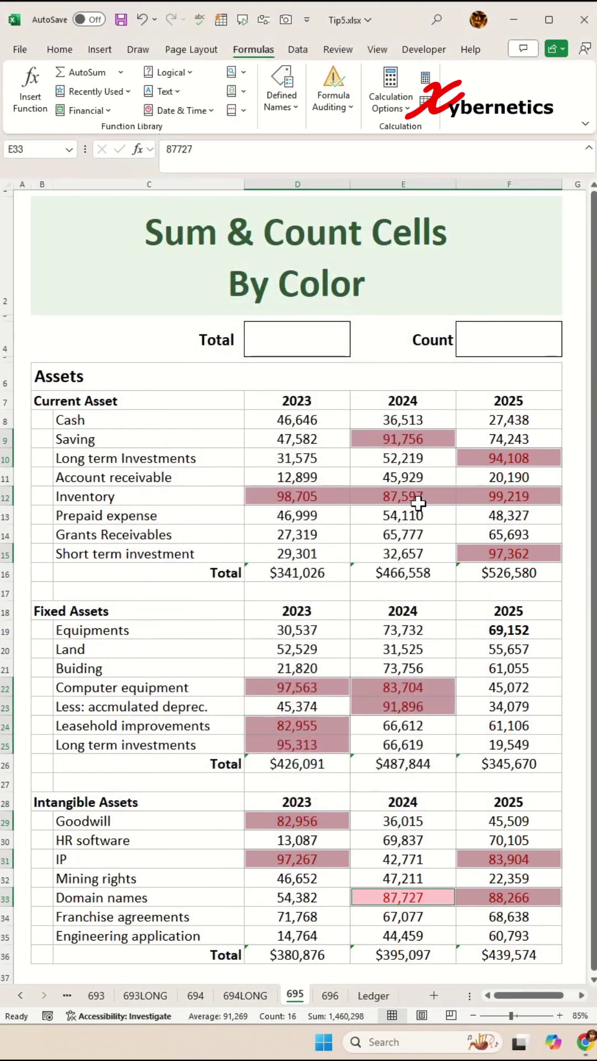
Enter =SUM(HighValues) in Total cell D4, giving $1,460,298.
click(308, 342)
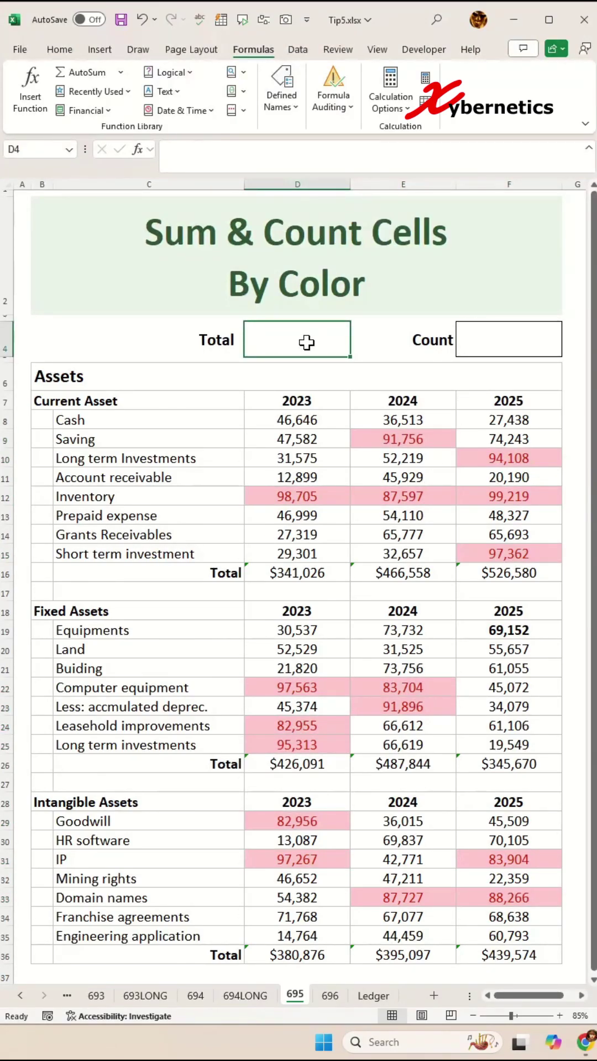
text(=SUM)
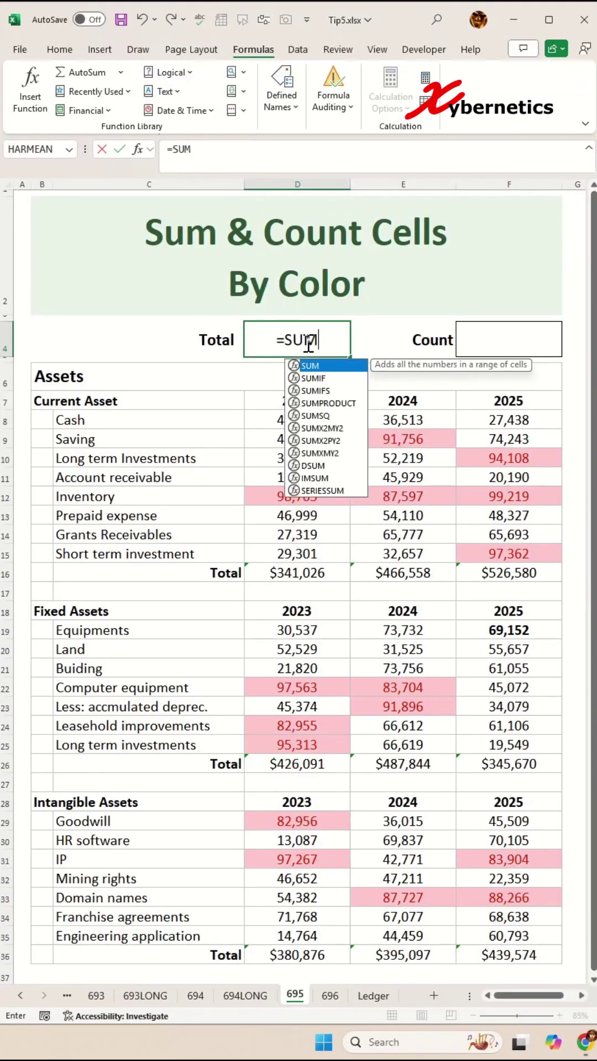
text((Hi)
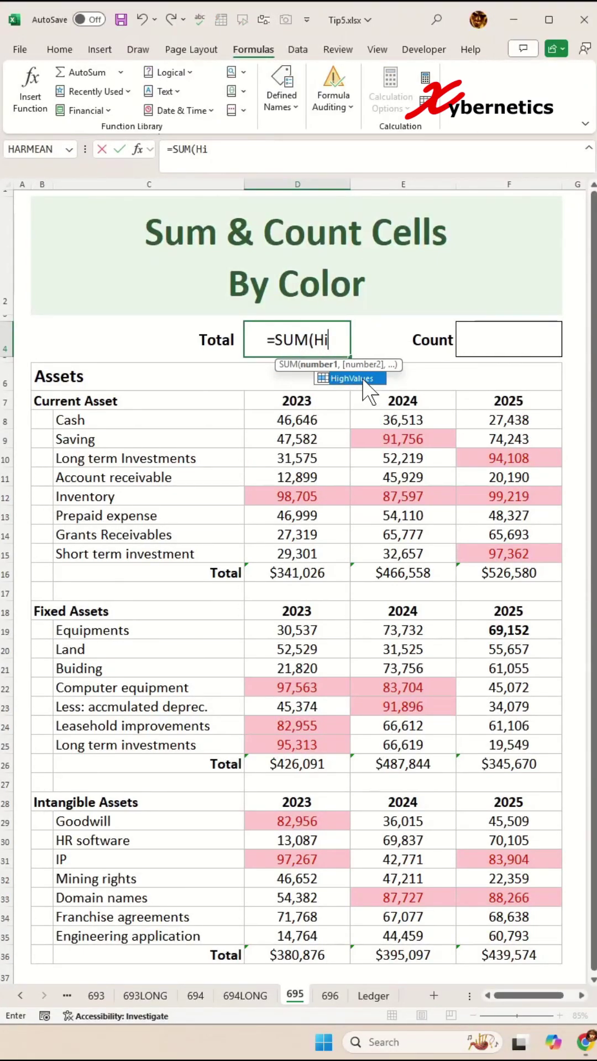
double_click(362, 382)
text())
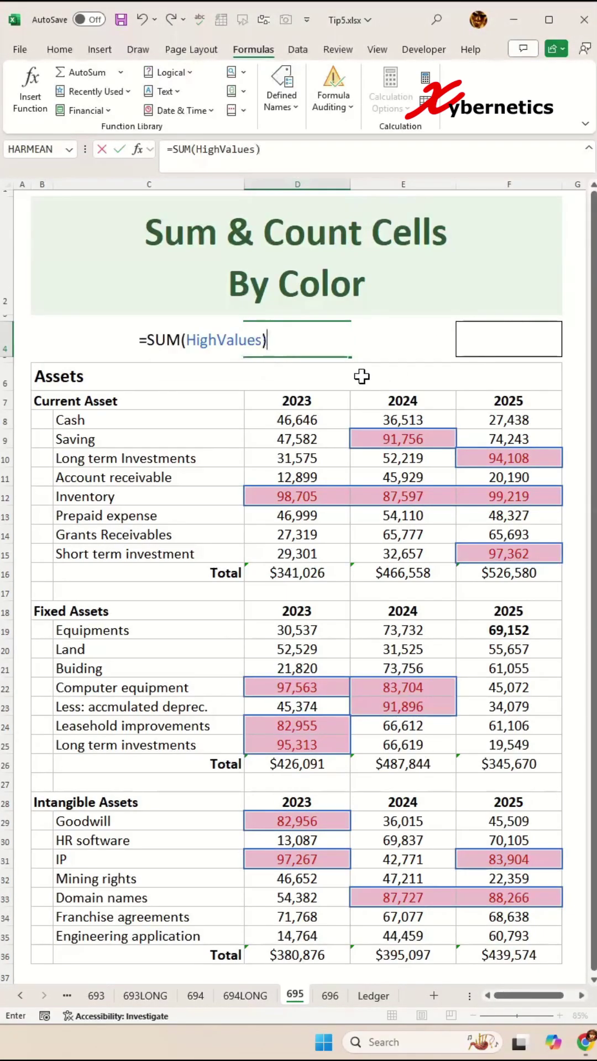
key(Return)
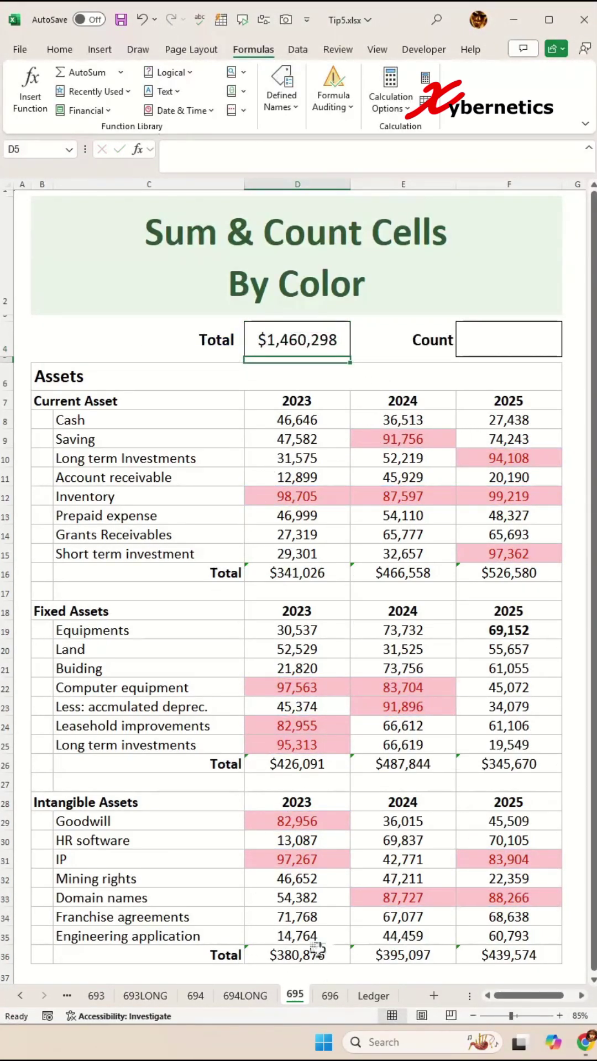
Enter =COUNT(HighValues) in Count cell F4, giving 16.
click(482, 344)
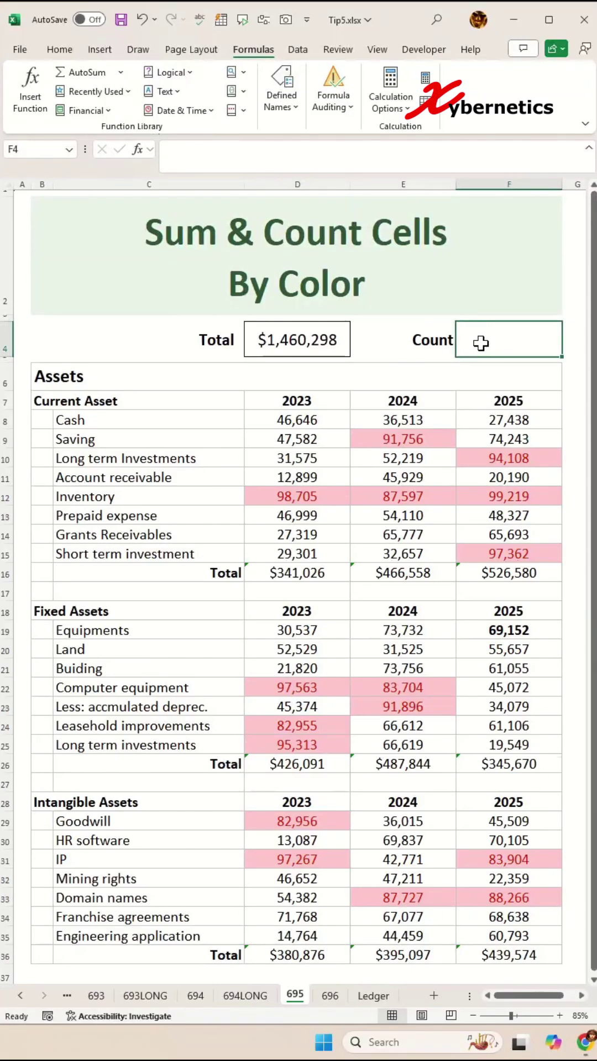
text(=COUNT)
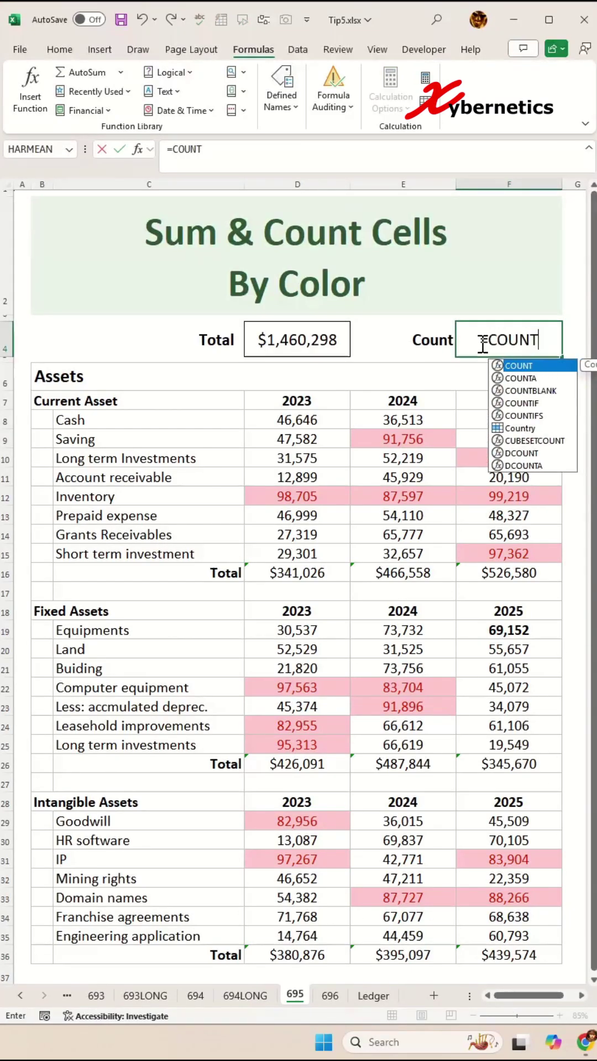
text(()
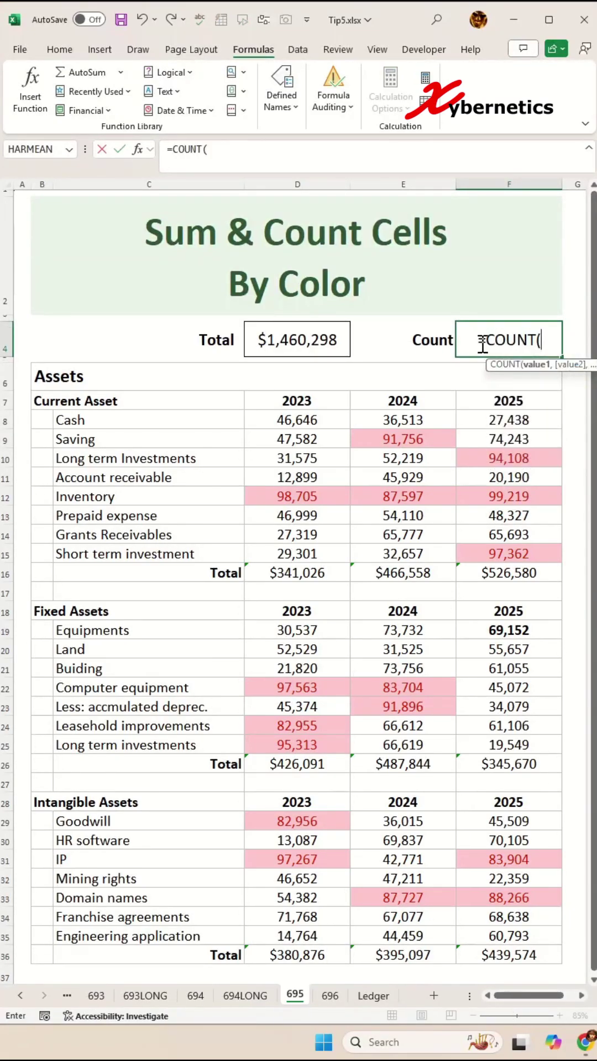
text(Hi)
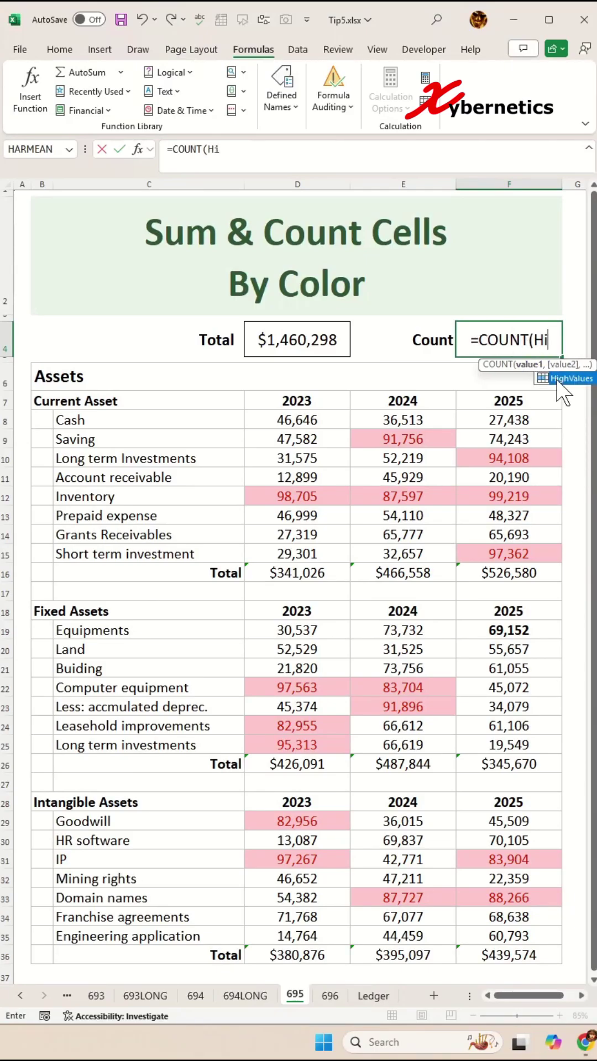
double_click(557, 379)
text())
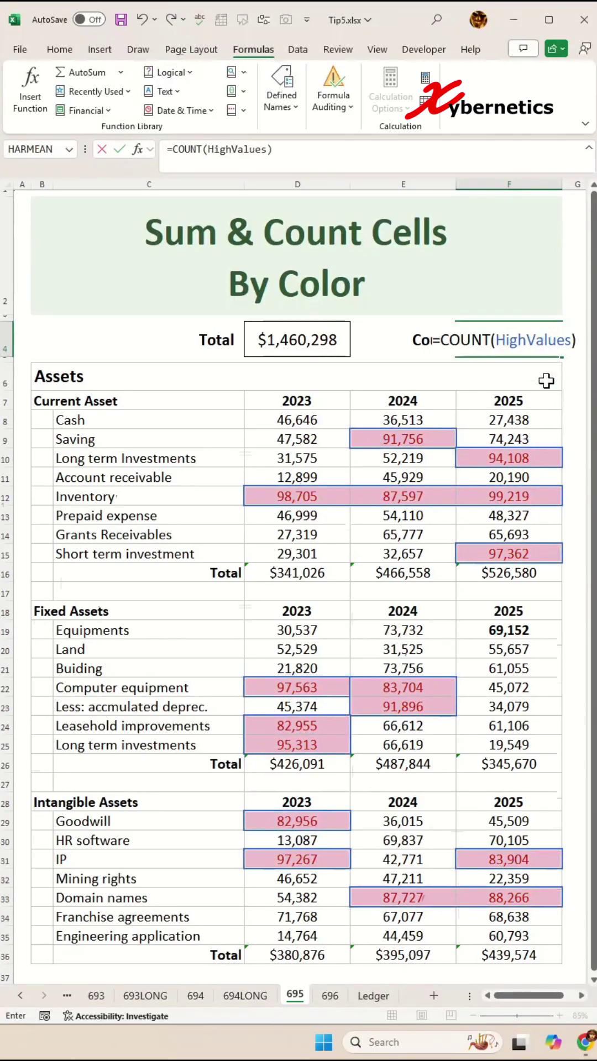
key(Return)
click(338, 360)
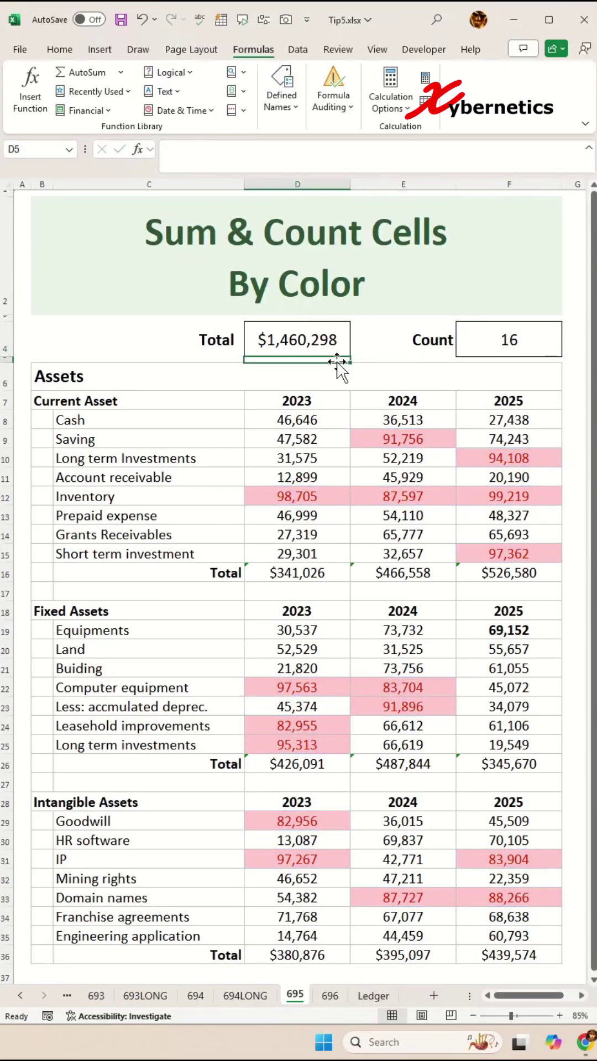
key(ctrl+Home)
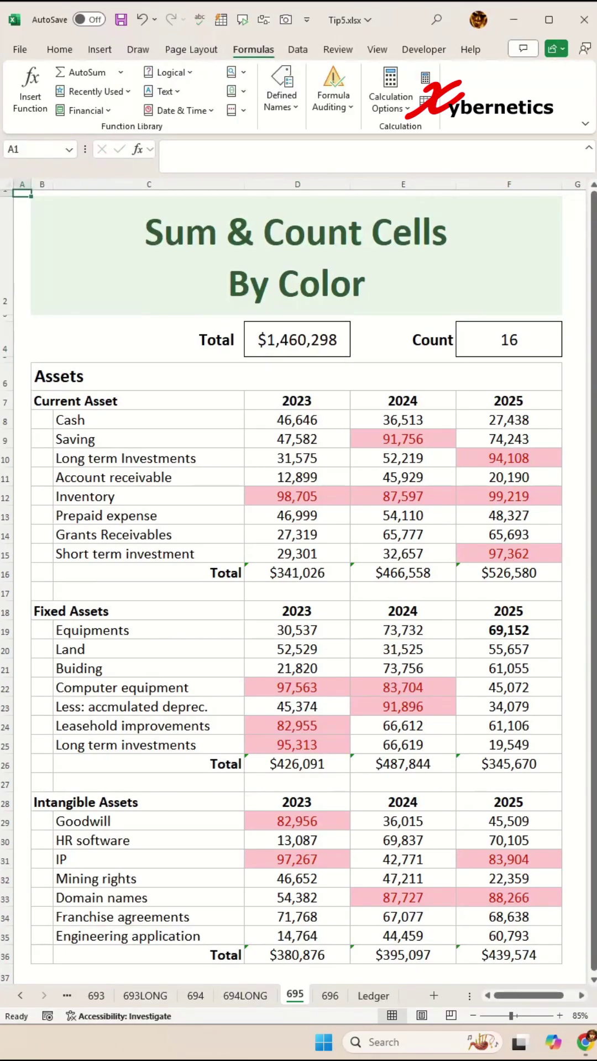